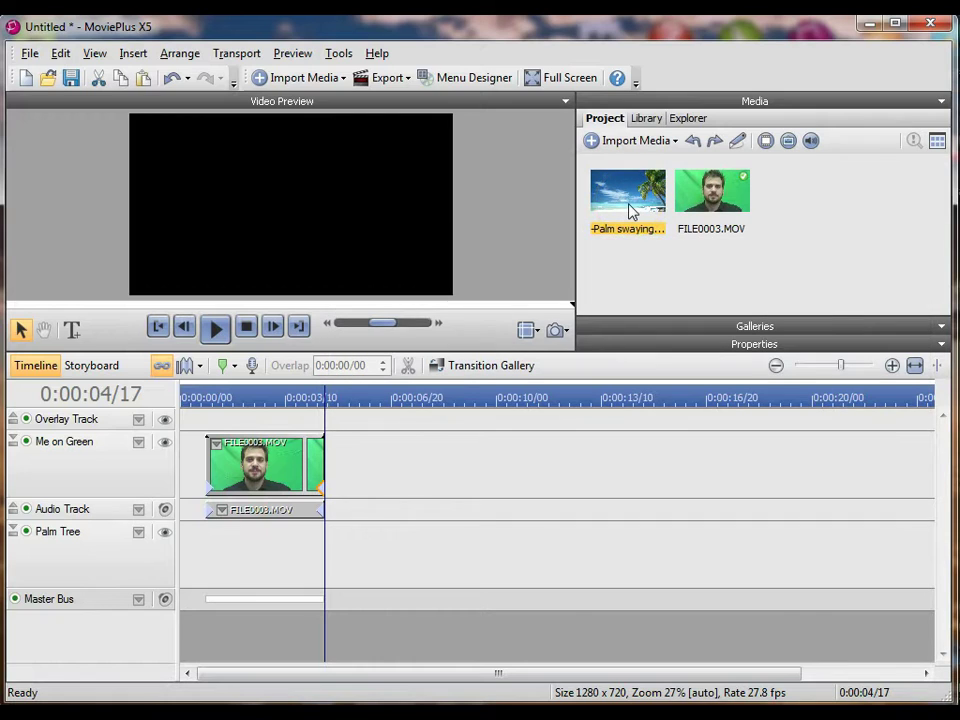
Turn off the palm beach video's audio in Media Properties and drop it onto the Palm Tree track
click(628, 252)
right_click(618, 205)
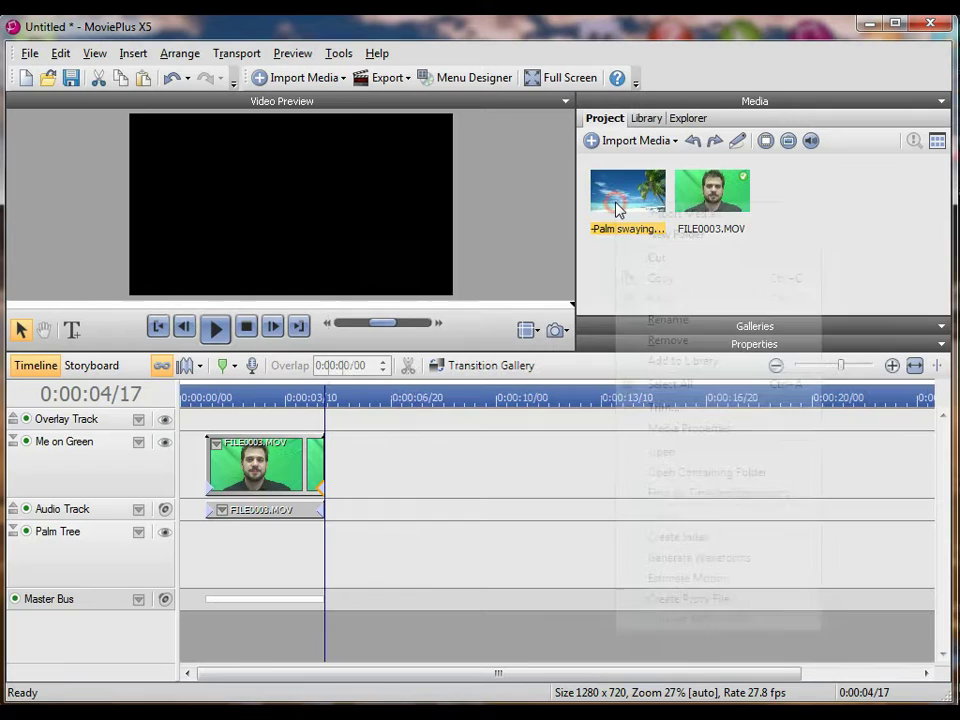
click(685, 427)
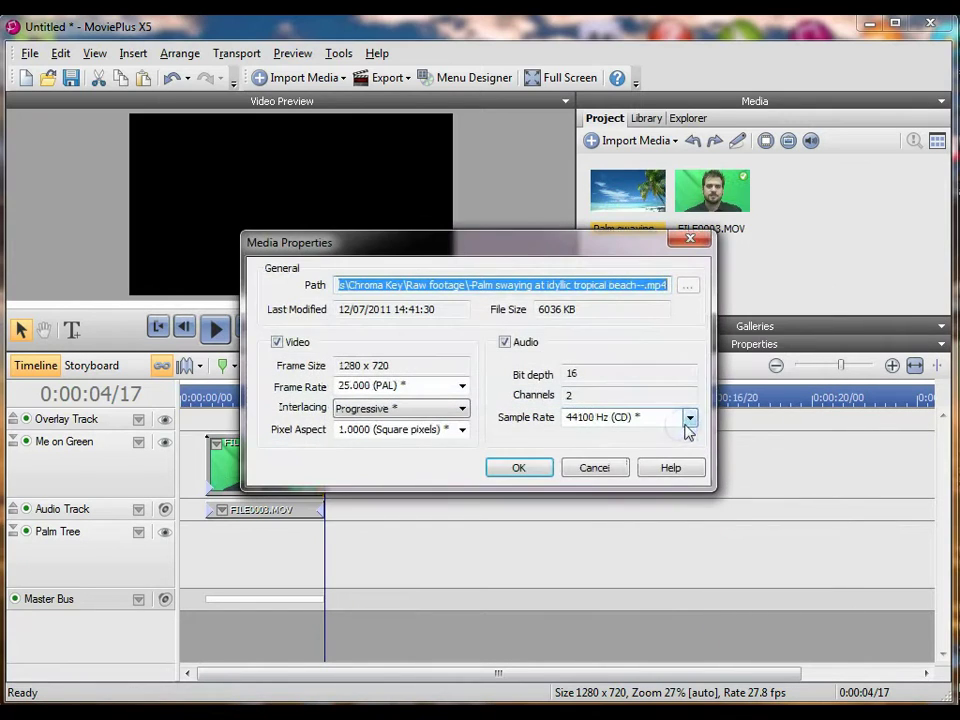
click(522, 343)
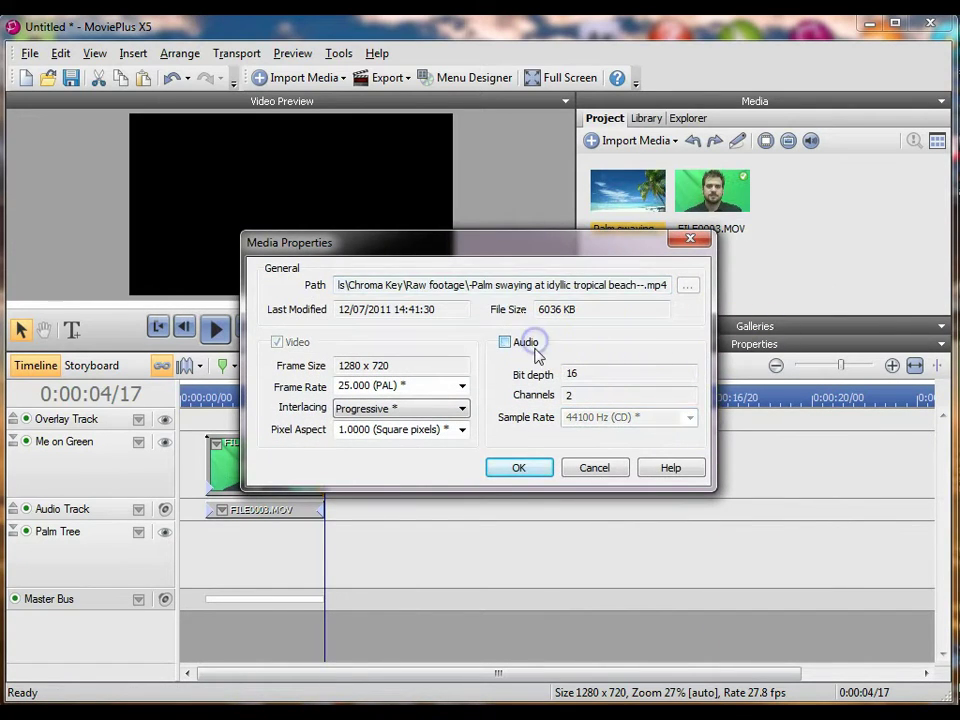
click(518, 470)
drag(611, 212, 157, 567)
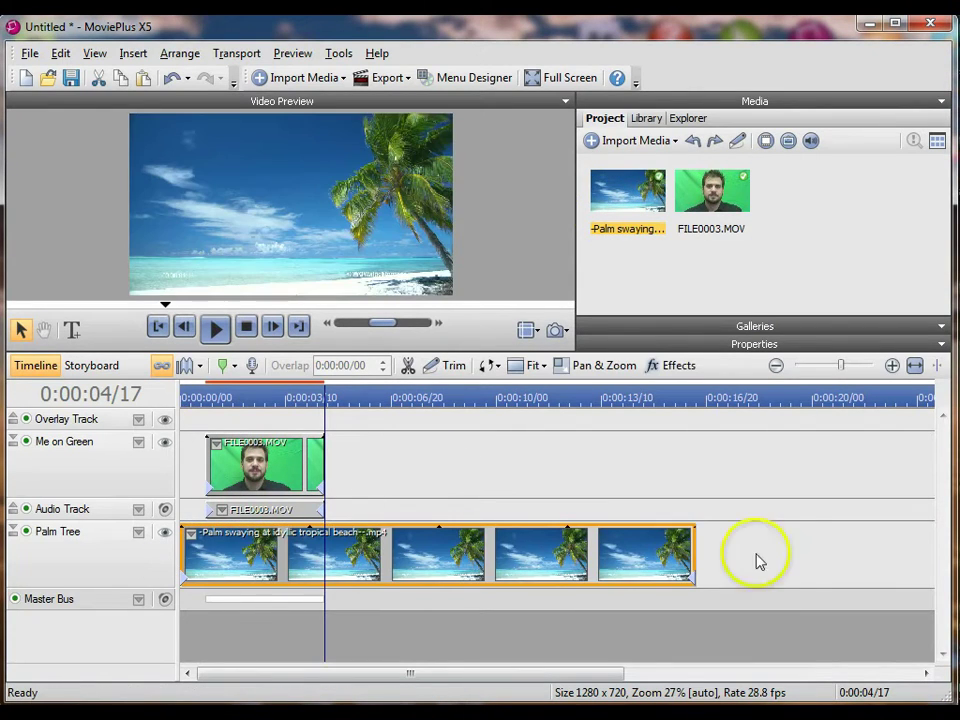
Trim the palm clip to about 5.5 s, shorten FILE0003's end transition, and rewind to 0
mouse_move(690, 562)
mouse_down()
mouse_move(346, 562)
mouse_move(357, 562)
mouse_up()
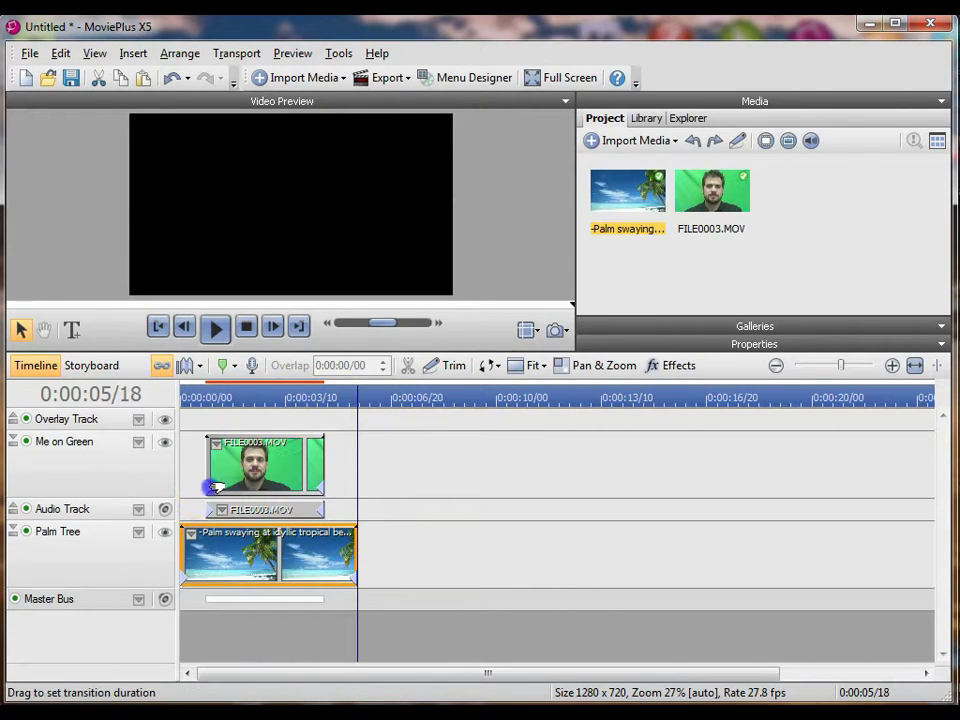
drag(210, 487, 222, 487)
click(311, 488)
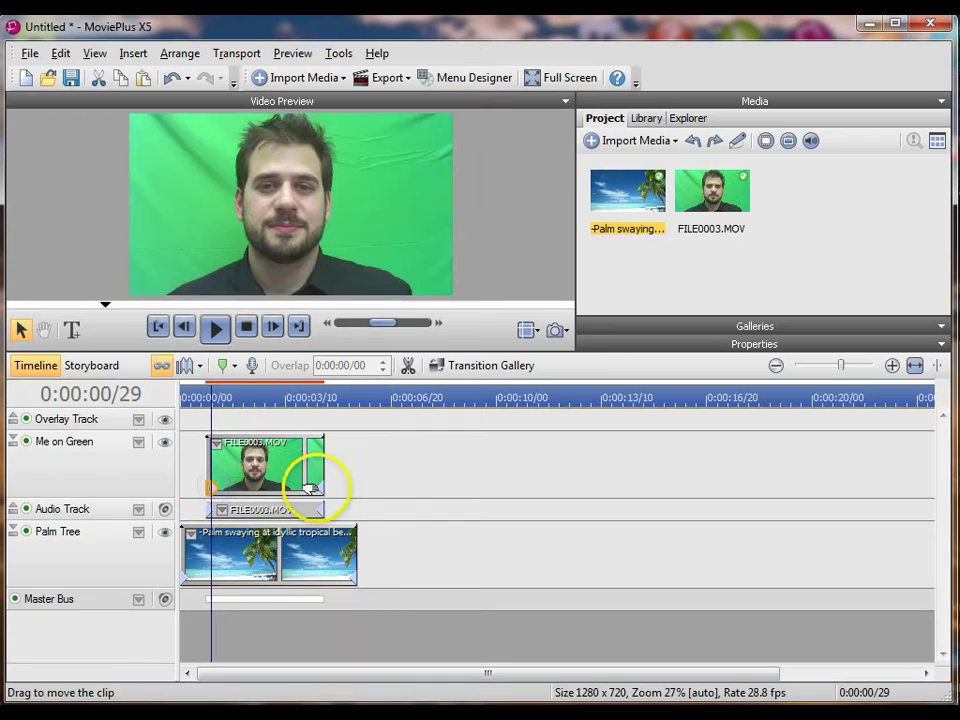
drag(311, 488, 307, 488)
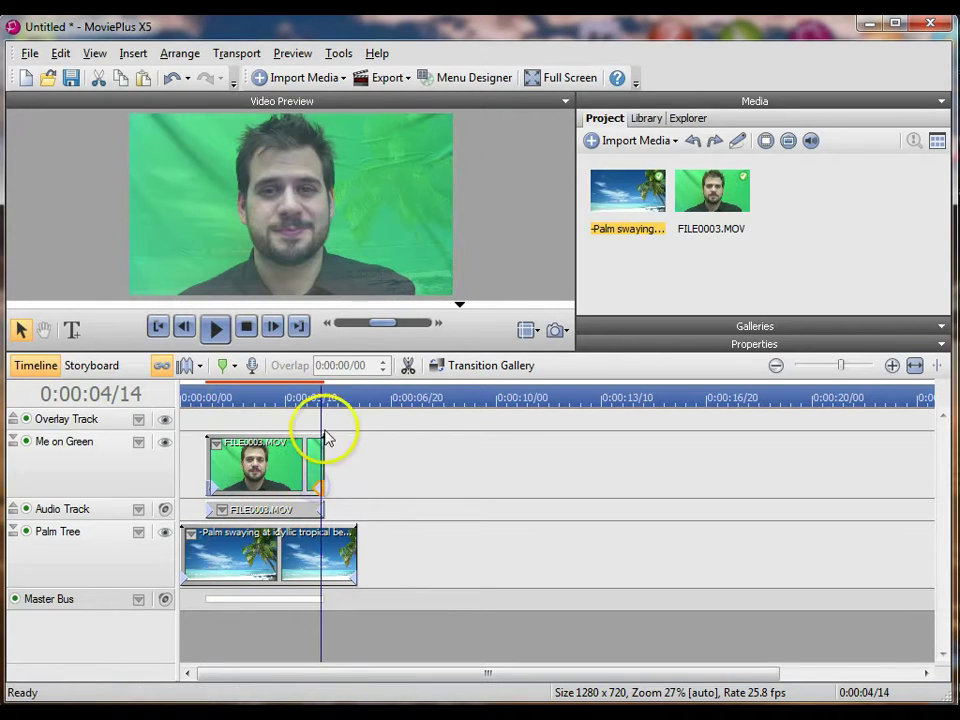
click(321, 399)
drag(321, 399, 172, 412)
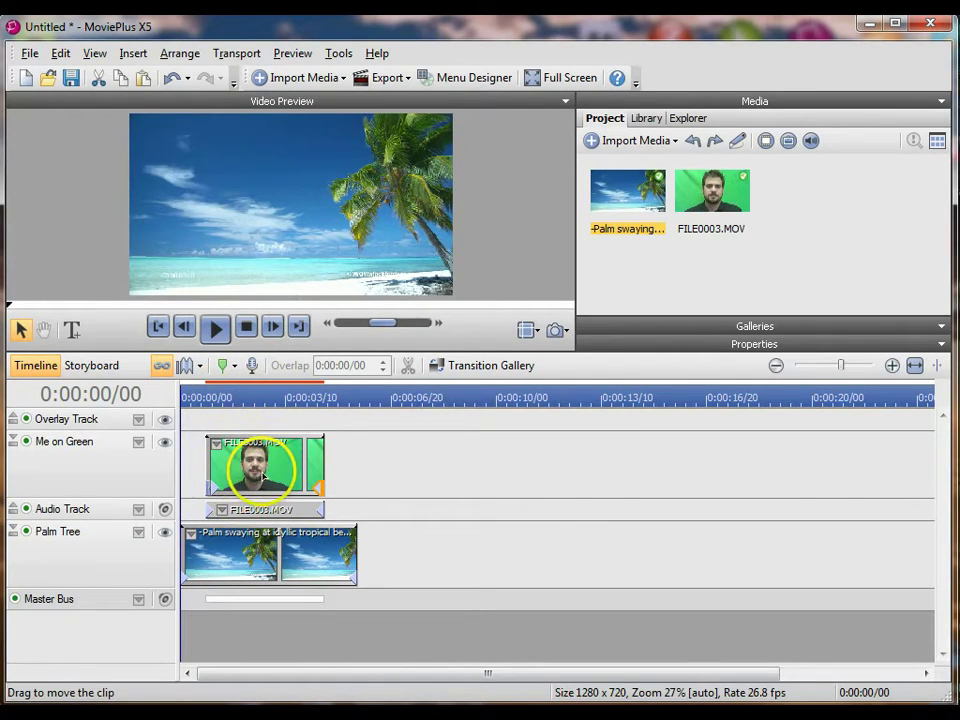
Drag the Green Screen chroma key from the Video Effects gallery onto the FILE0003 presenter clip
click(241, 484)
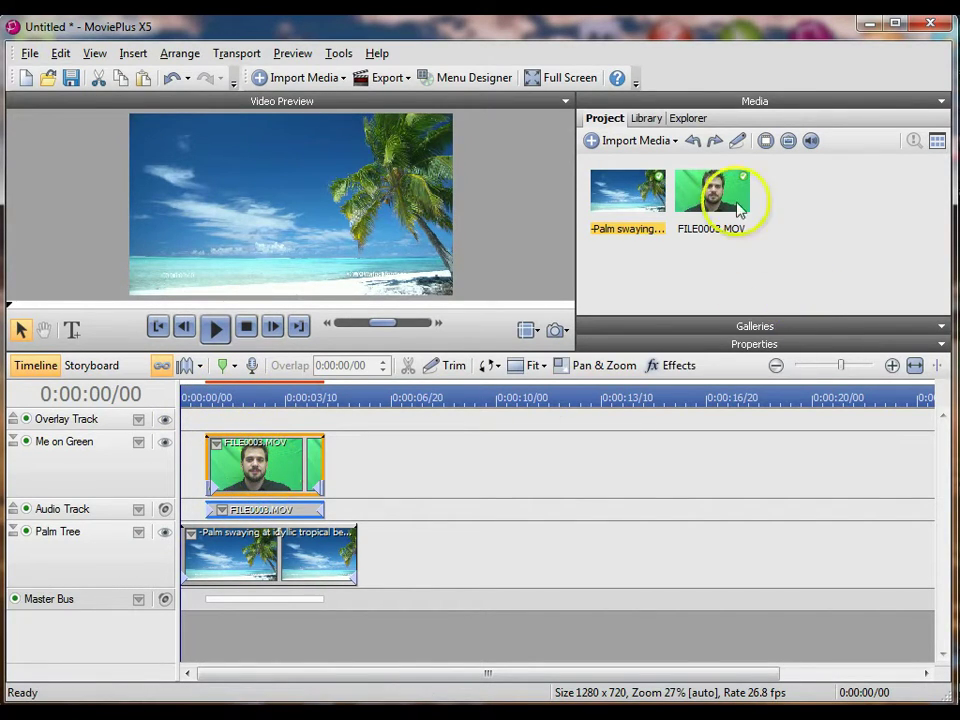
click(746, 326)
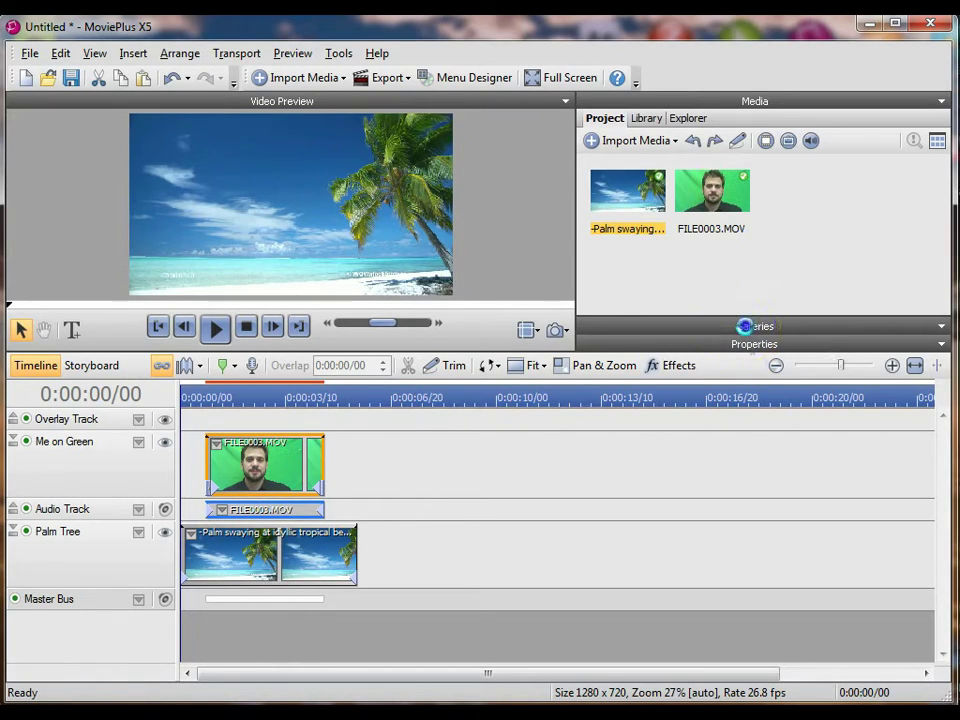
click(691, 138)
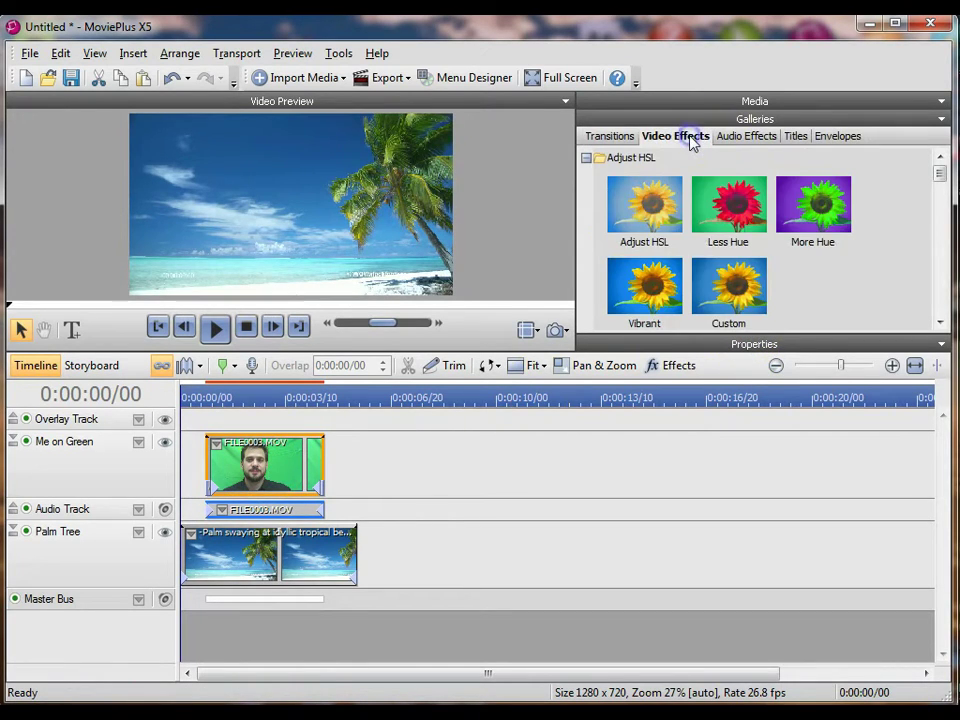
scroll(840, 250, down, 1)
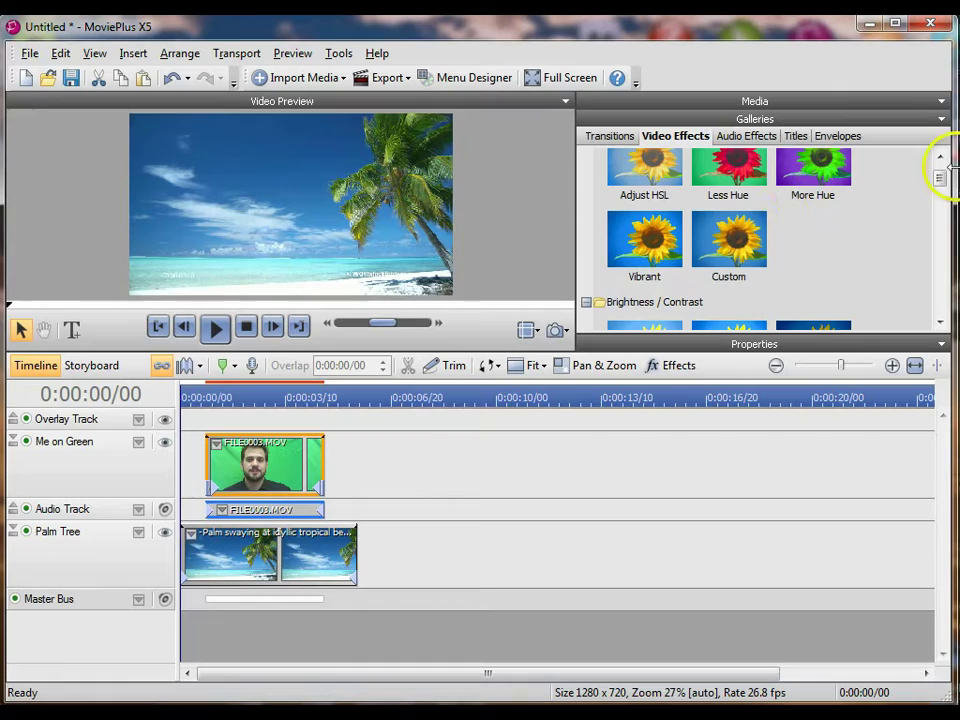
drag(943, 180, 943, 224)
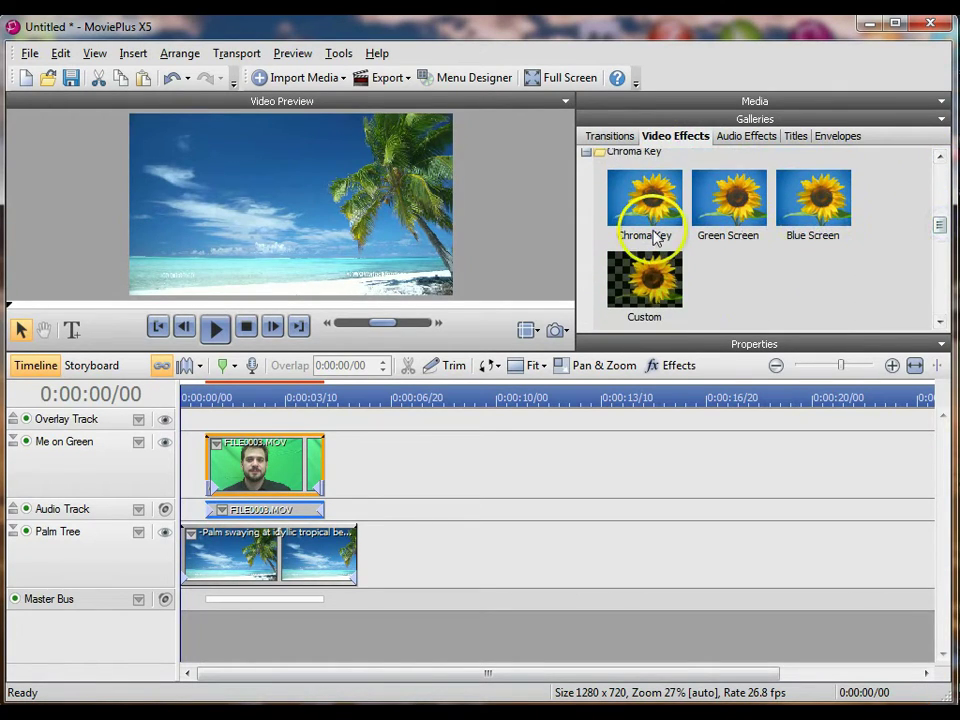
click(731, 224)
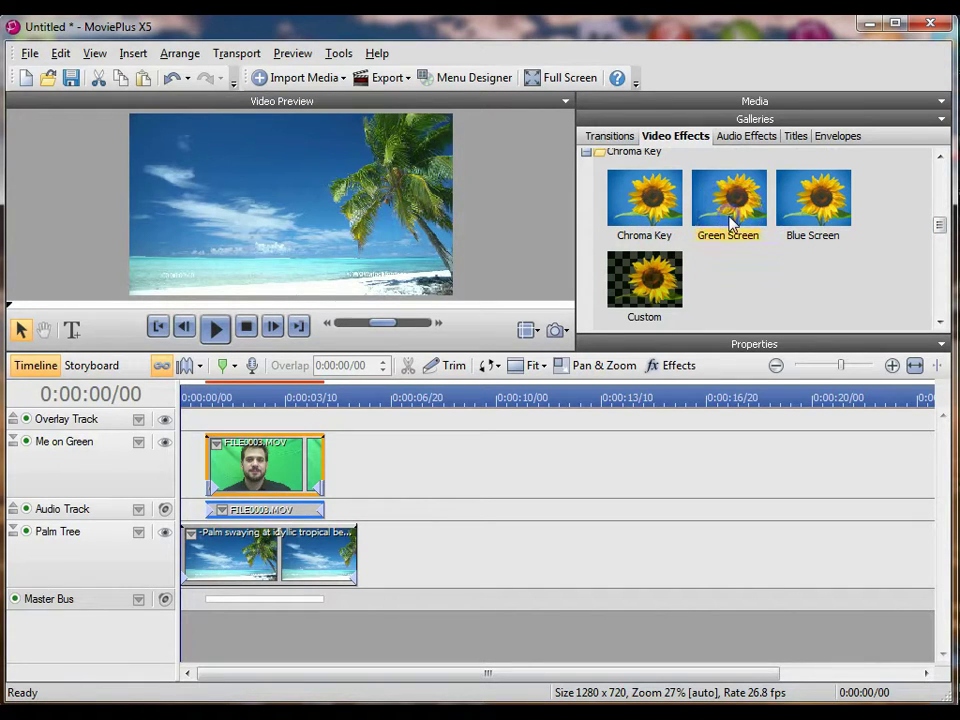
drag(731, 224, 340, 433)
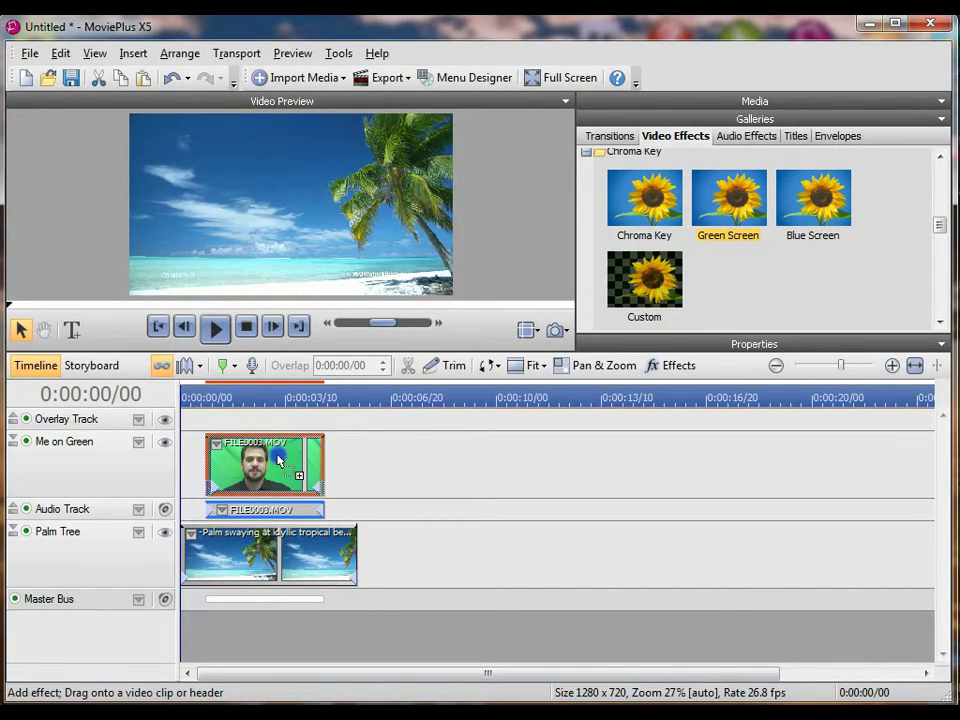
drag(280, 460, 276, 455)
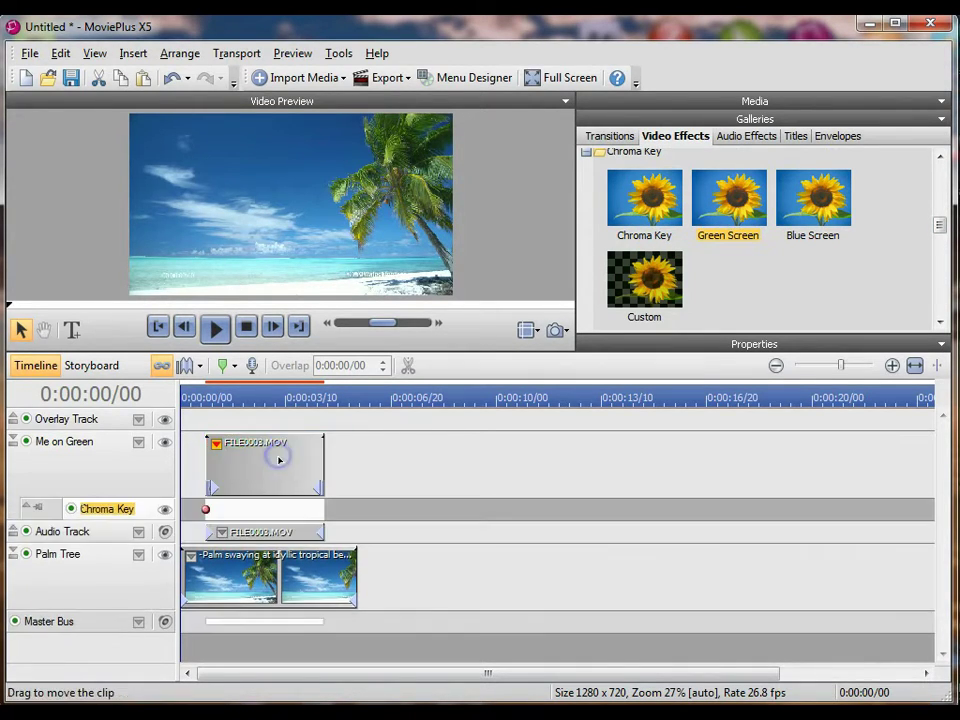
With the playhead on the presenter, sample the green backdrop as the Chroma Key colour
click(205, 509)
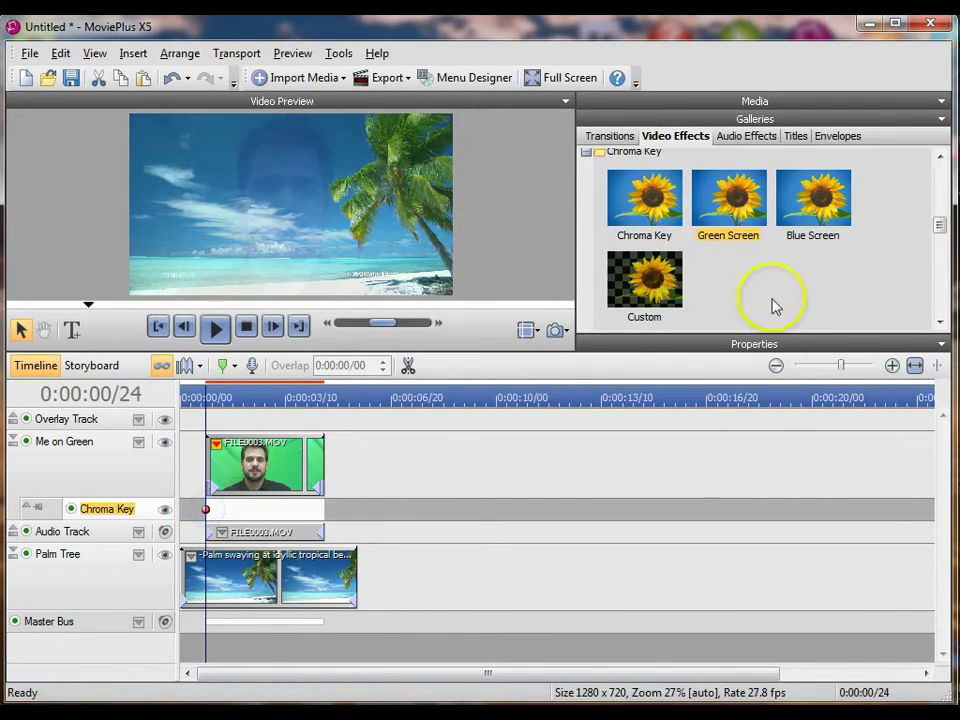
click(758, 343)
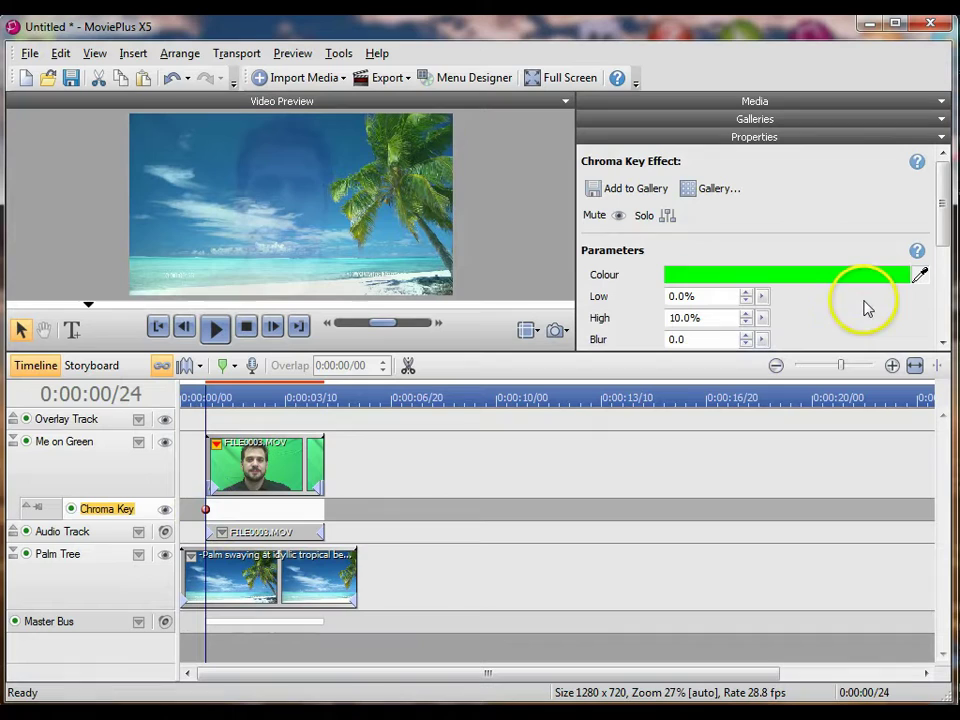
click(261, 399)
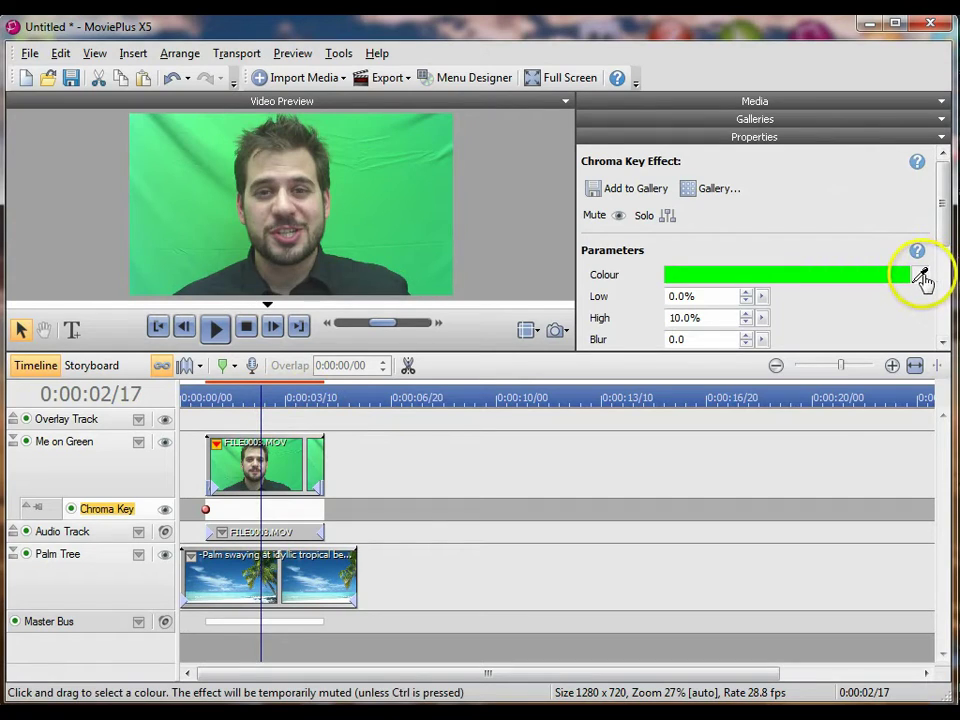
drag(922, 272, 921, 273)
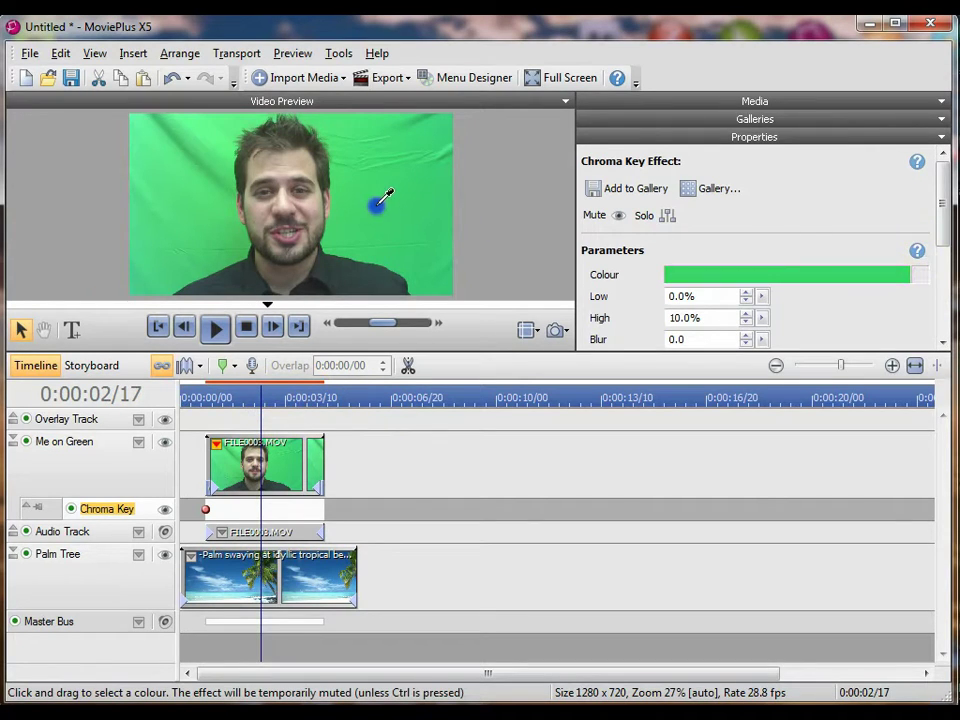
drag(379, 196, 379, 196)
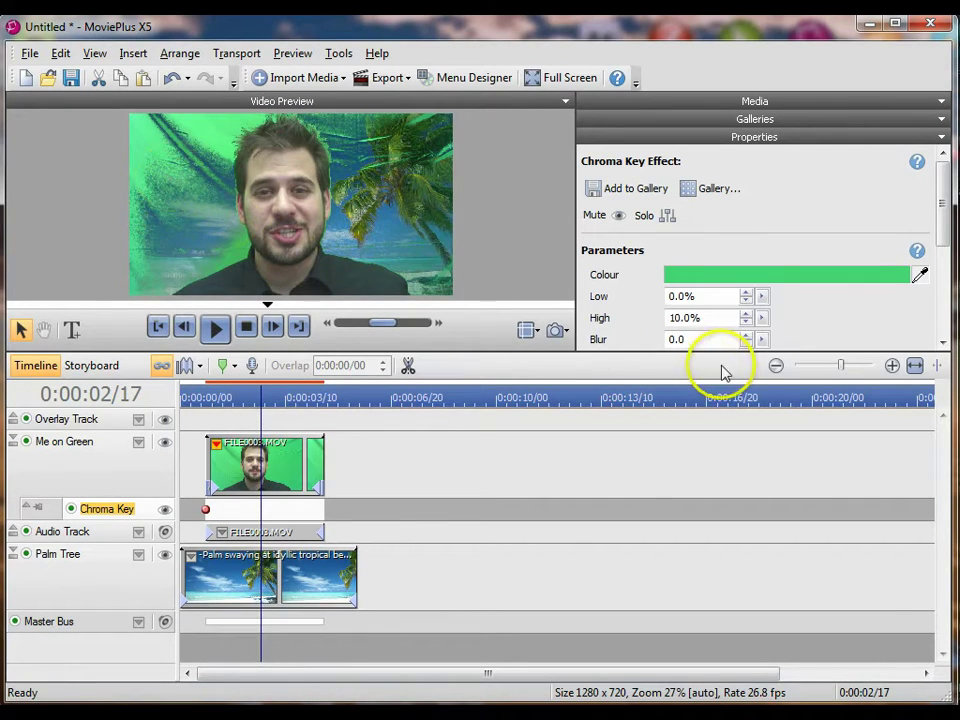
Adjust the Chroma Key sliders to Low 21.5%, High 31.5% and edge Blur 5.0
click(762, 298)
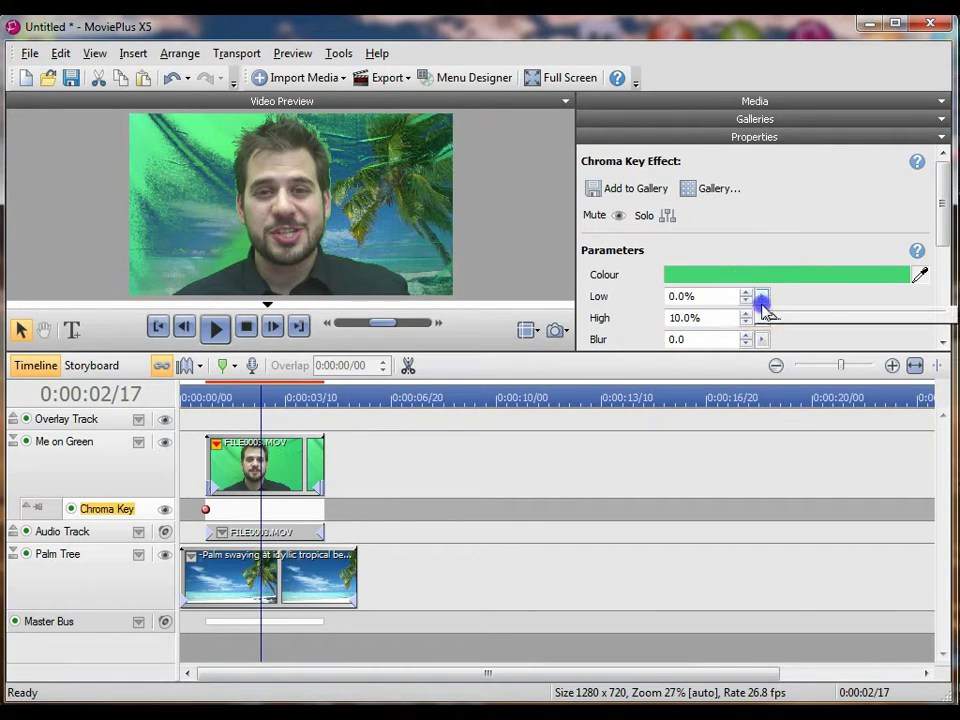
drag(779, 323, 795, 328)
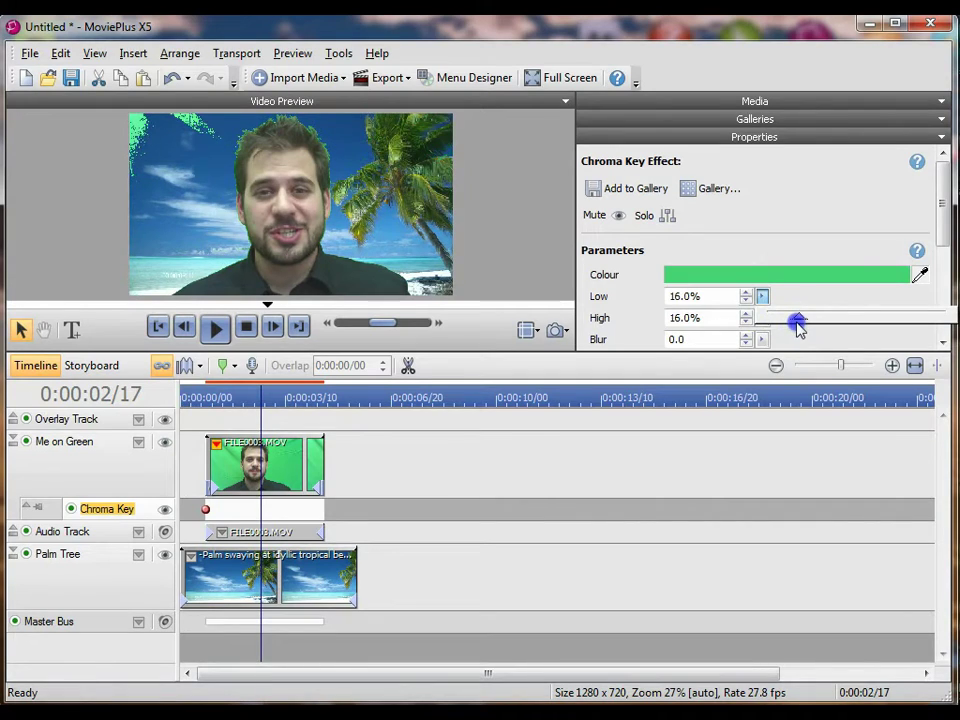
click(762, 318)
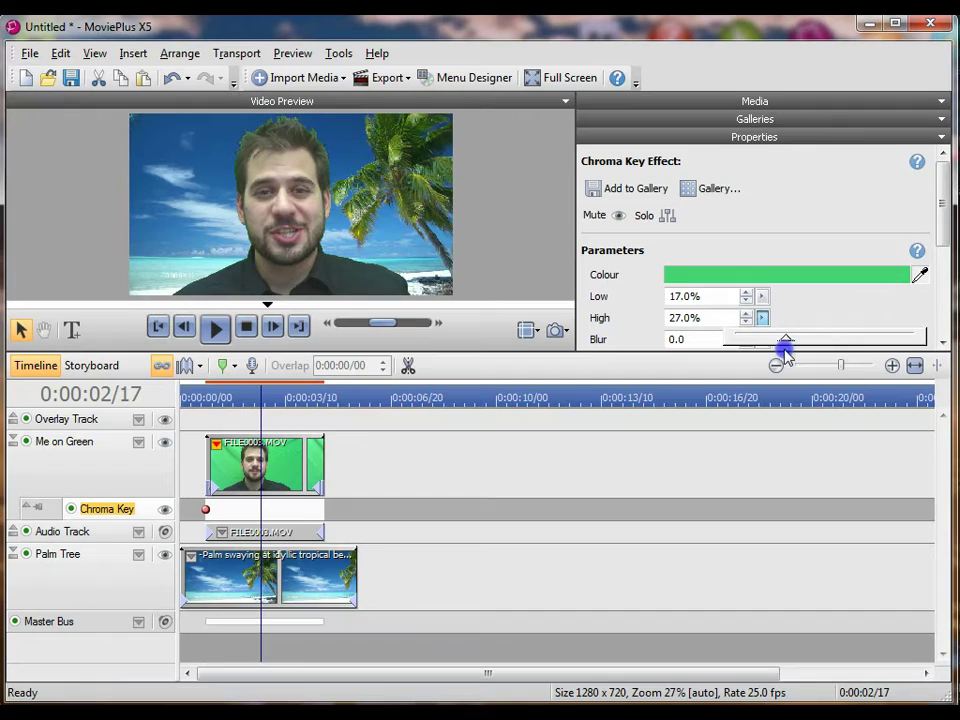
click(786, 350)
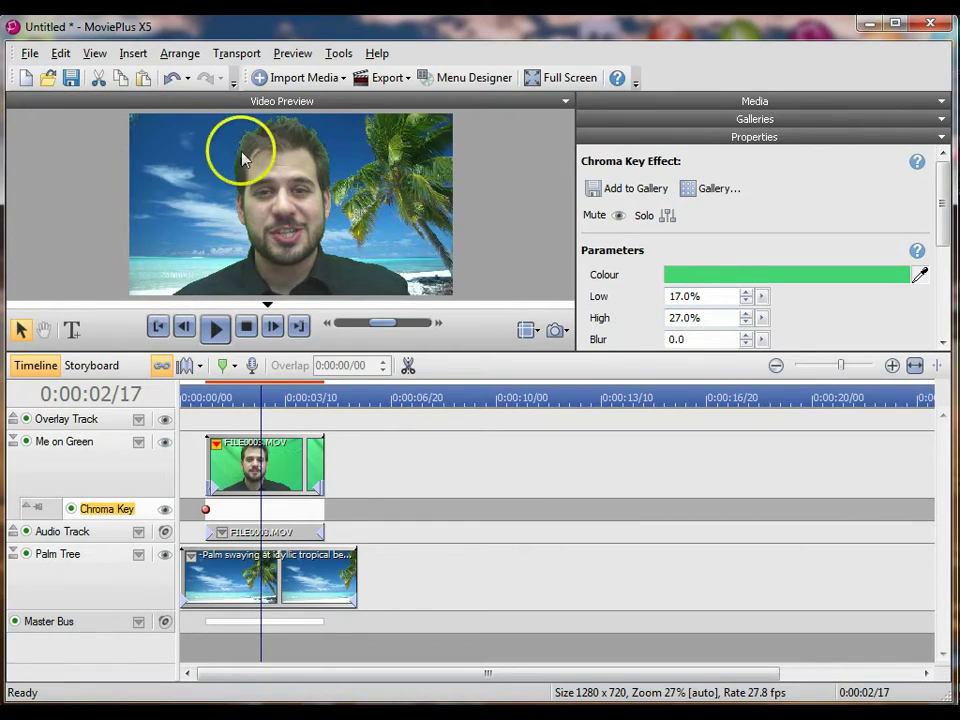
click(762, 318)
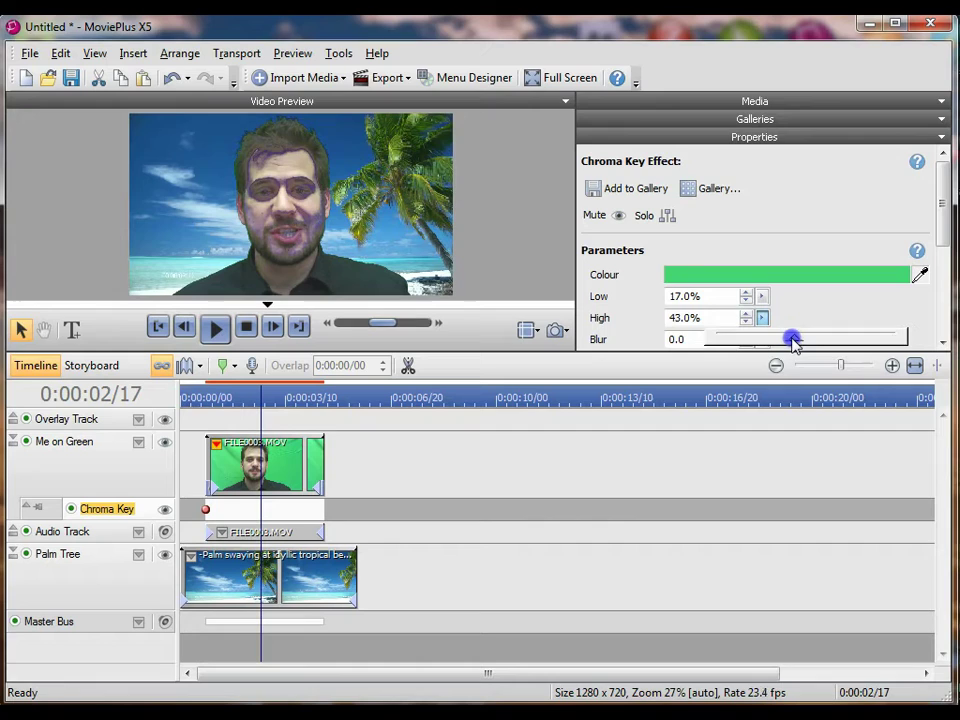
drag(793, 343, 785, 343)
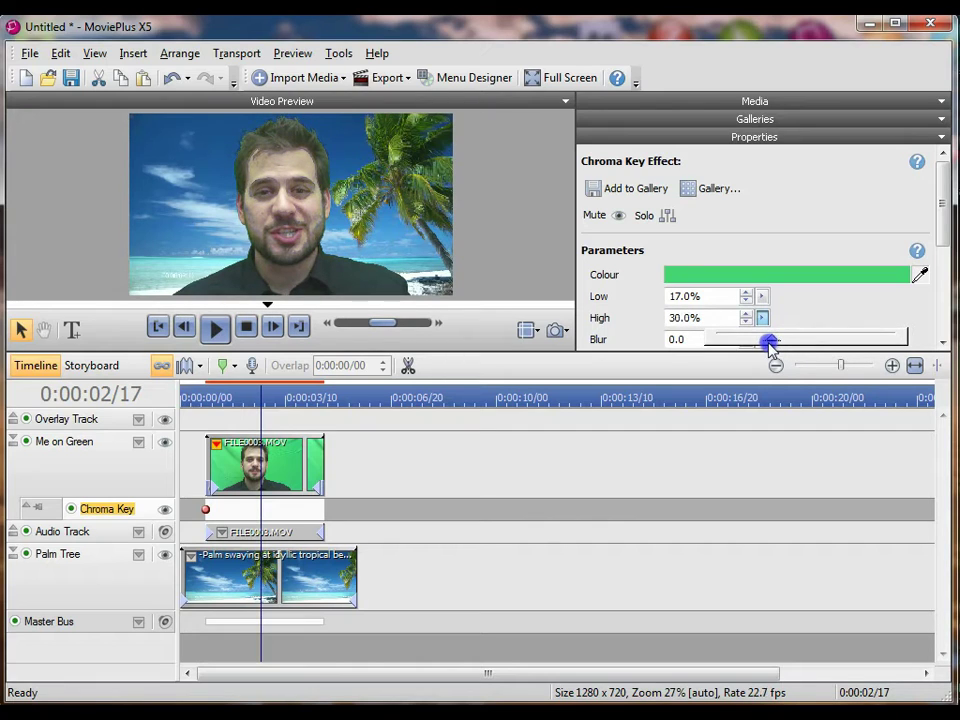
drag(765, 347, 760, 342)
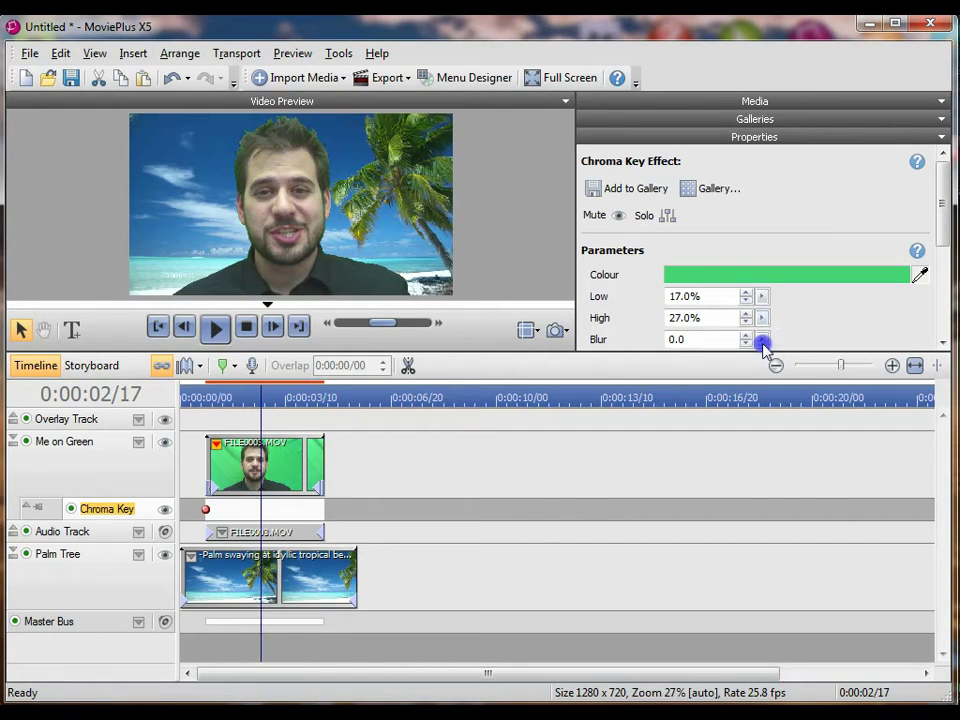
drag(762, 297, 762, 315)
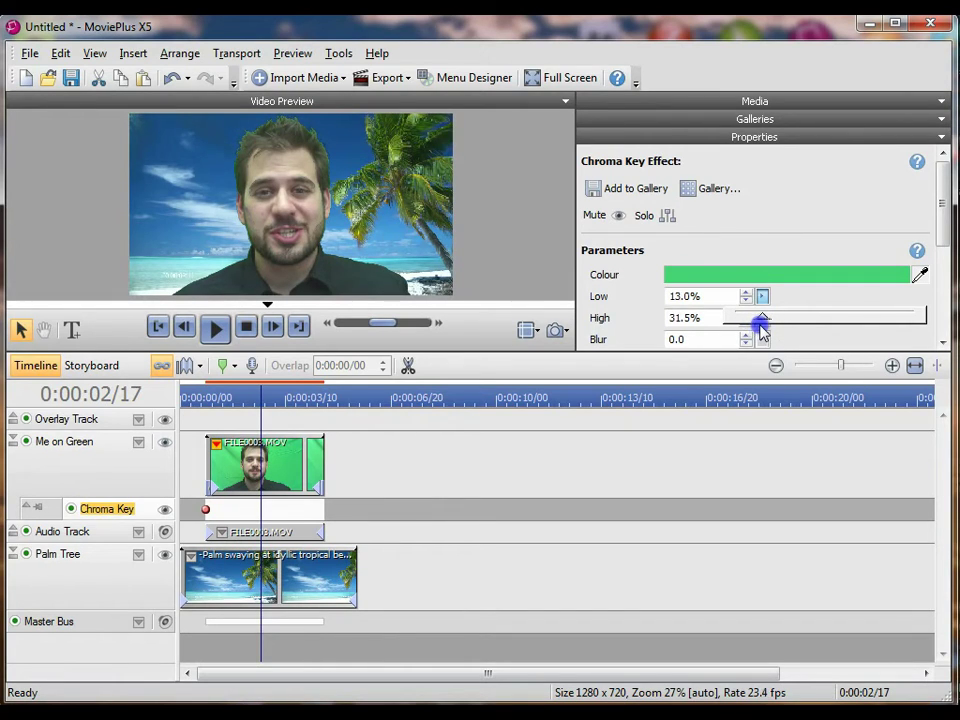
drag(776, 322, 776, 325)
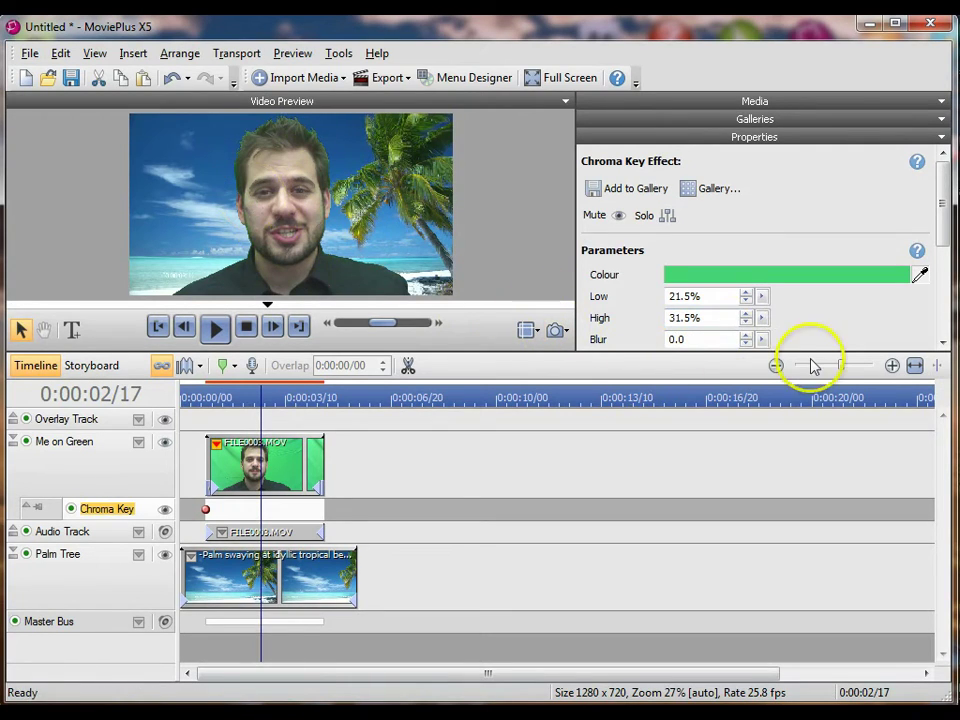
click(762, 341)
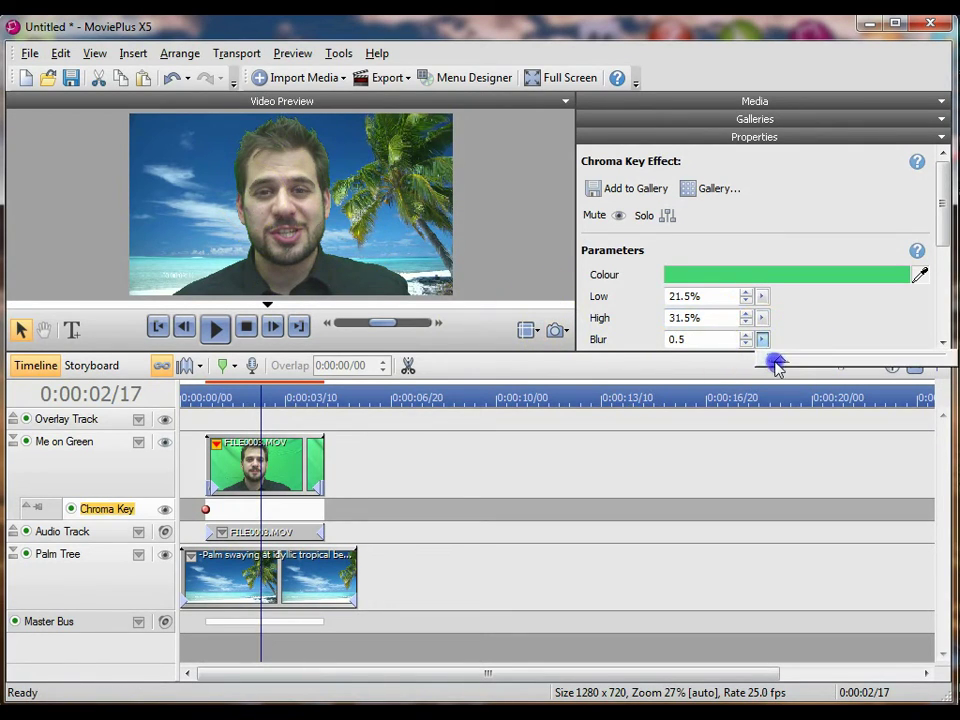
click(855, 368)
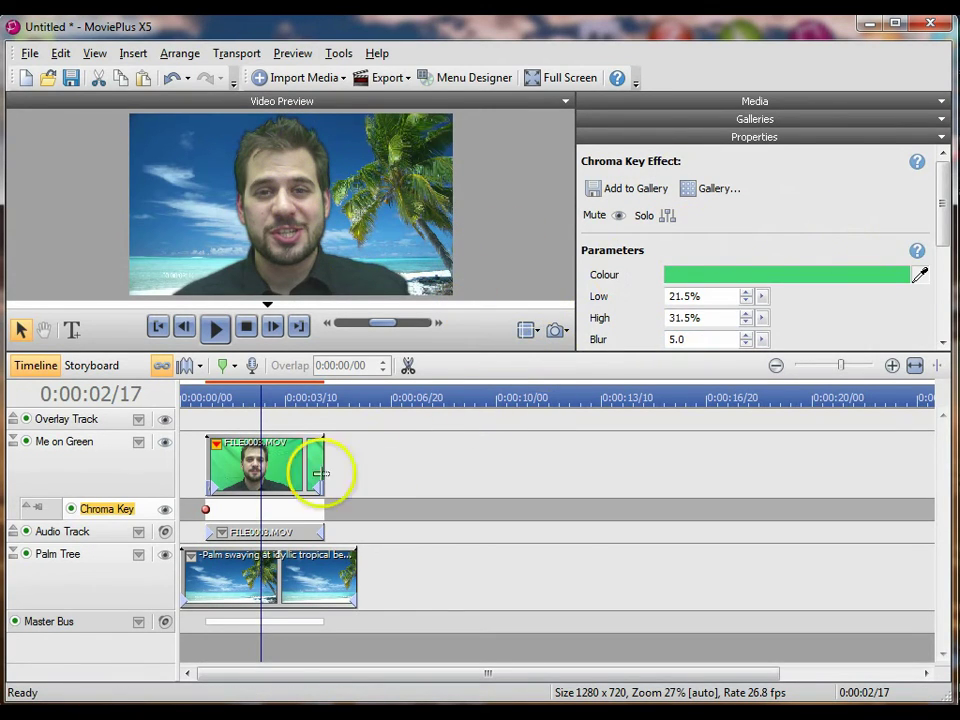
Rewind to the start, play the keyed composite past the presenter clip, then pause
mouse_move(263, 393)
mouse_down()
mouse_move(264, 427)
mouse_move(276, 427)
mouse_up()
click(158, 327)
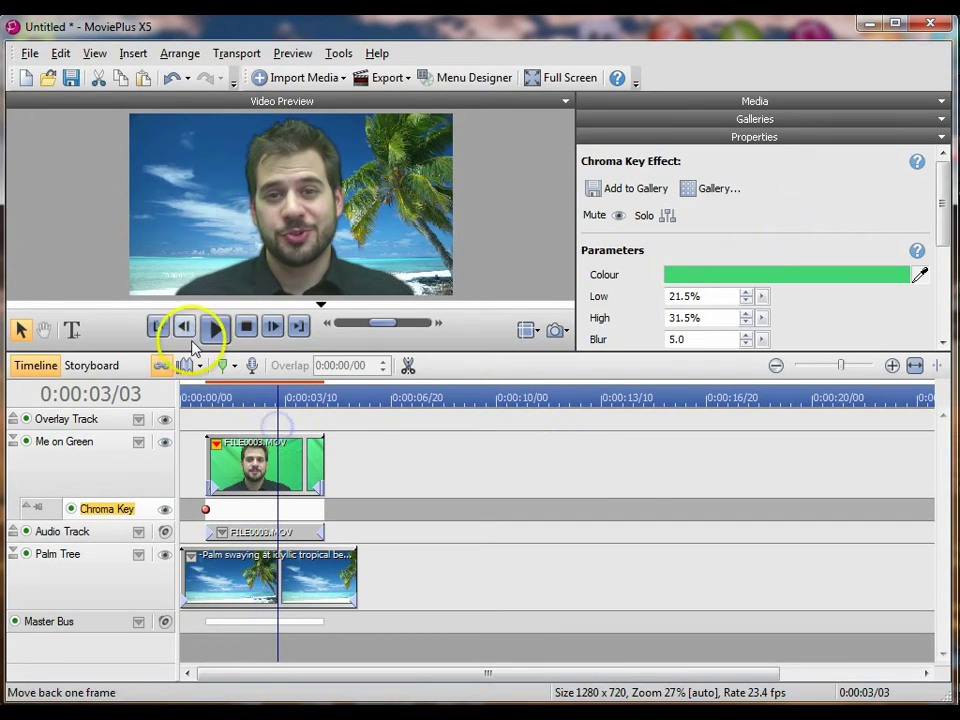
click(216, 329)
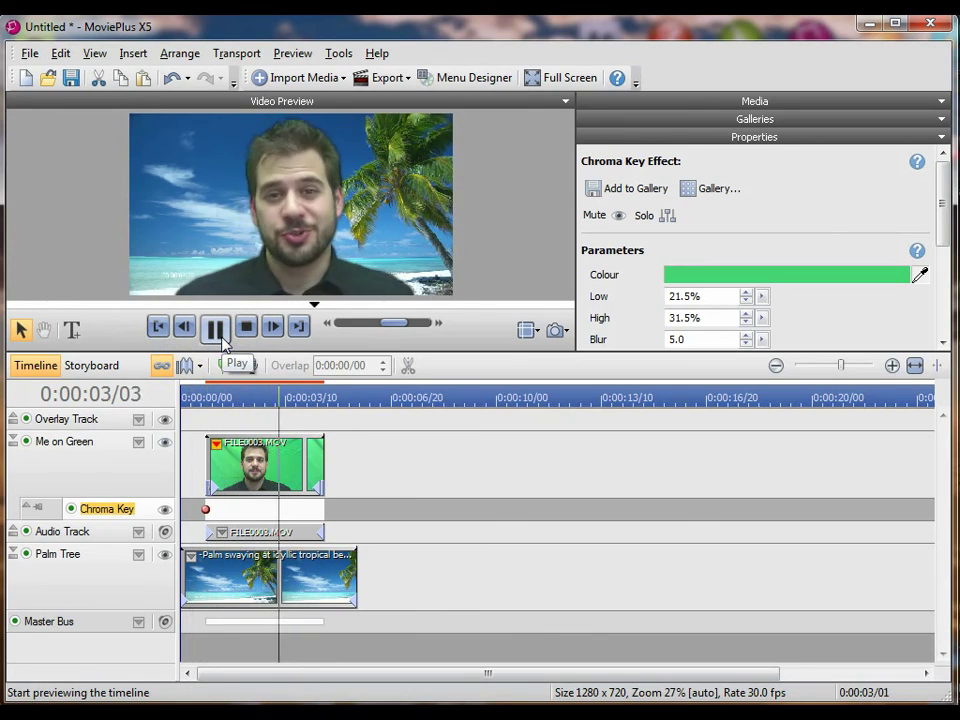
click(216, 328)
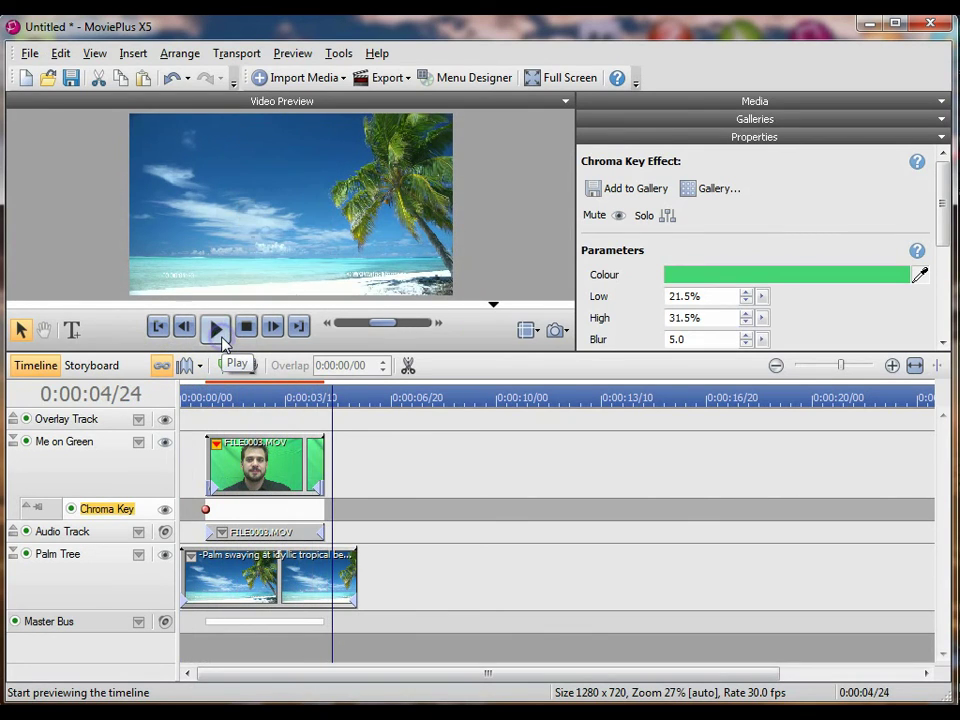